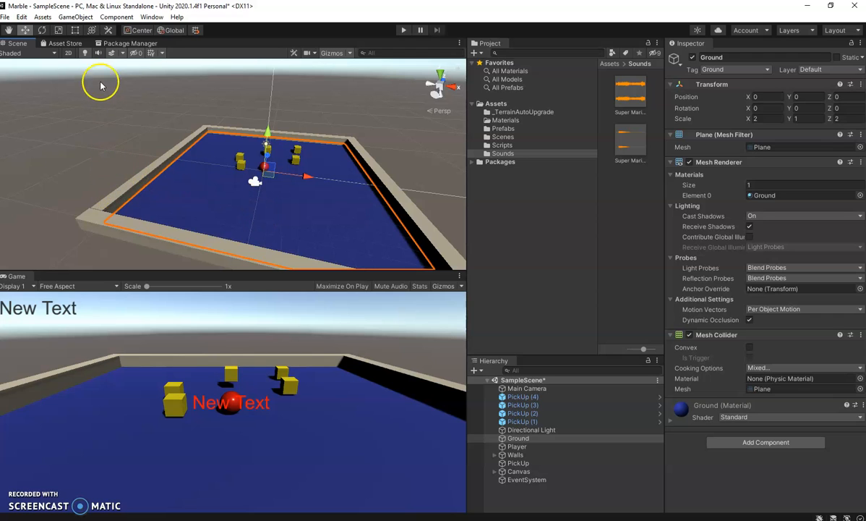
# Open the online Unity Asset Store from the editor and check which account is signed in
pyautogui.click(154, 18)
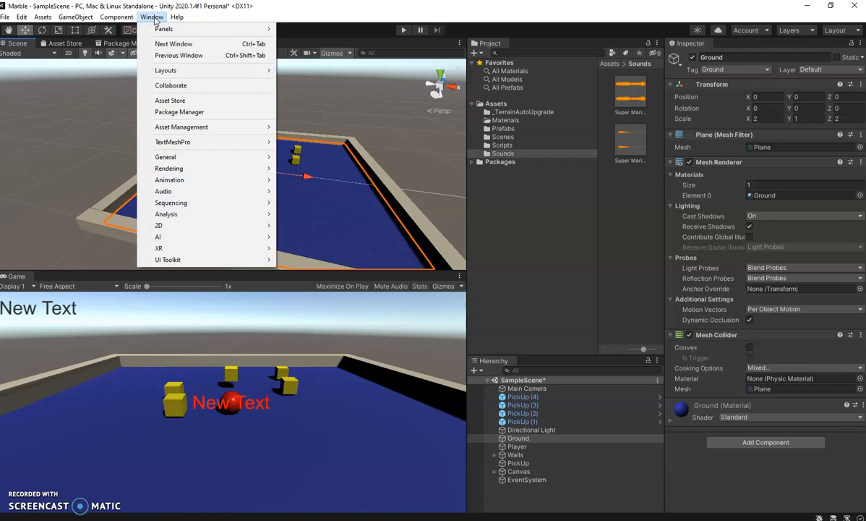
pyautogui.click(181, 103)
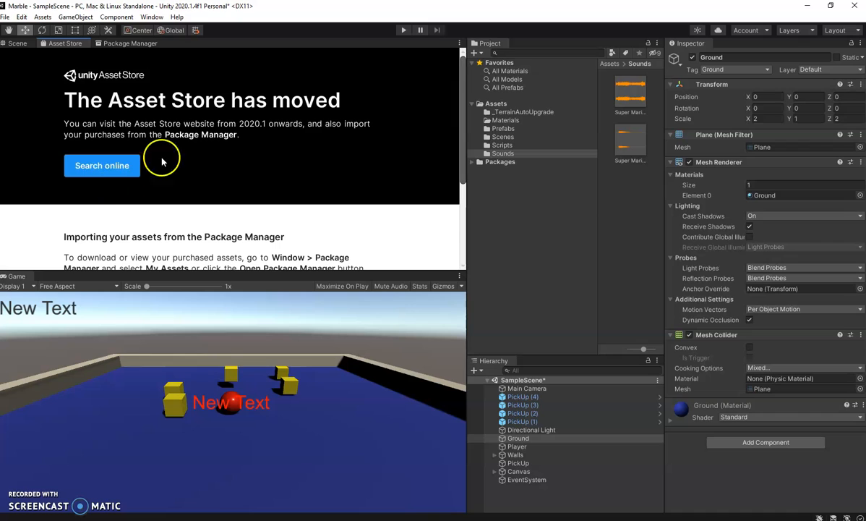
pyautogui.click(113, 167)
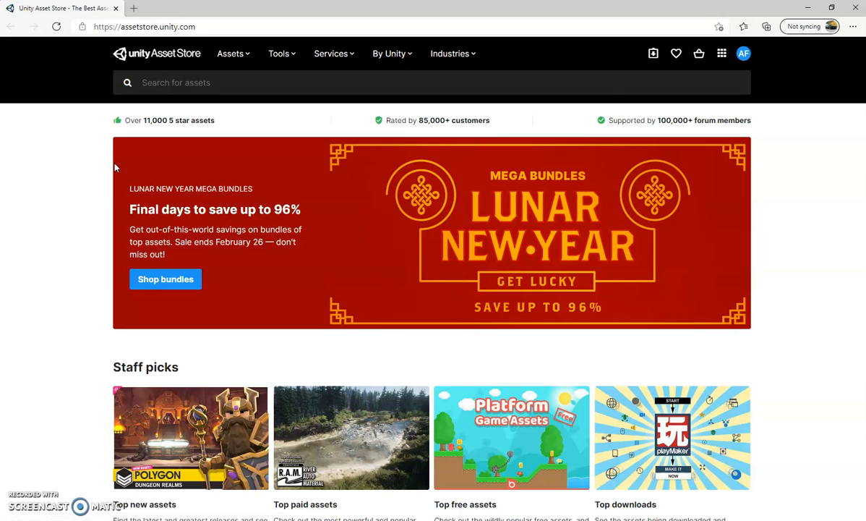
pyautogui.click(745, 55)
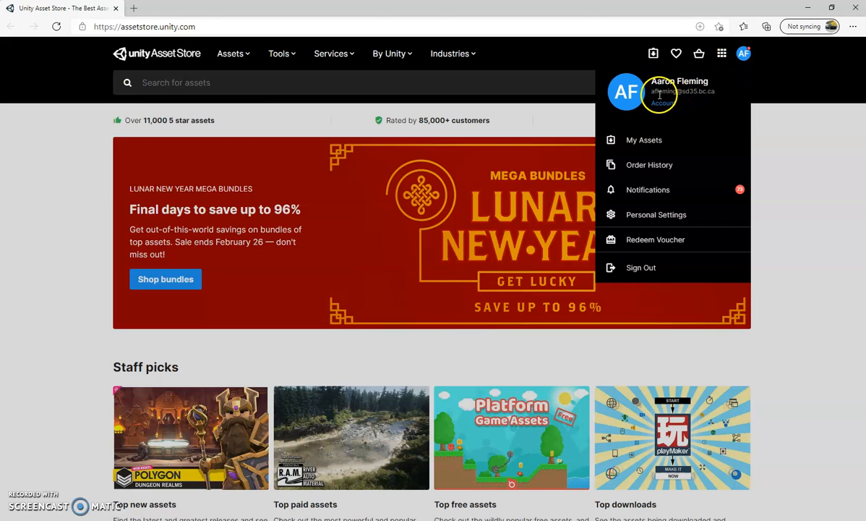
pyautogui.click(814, 159)
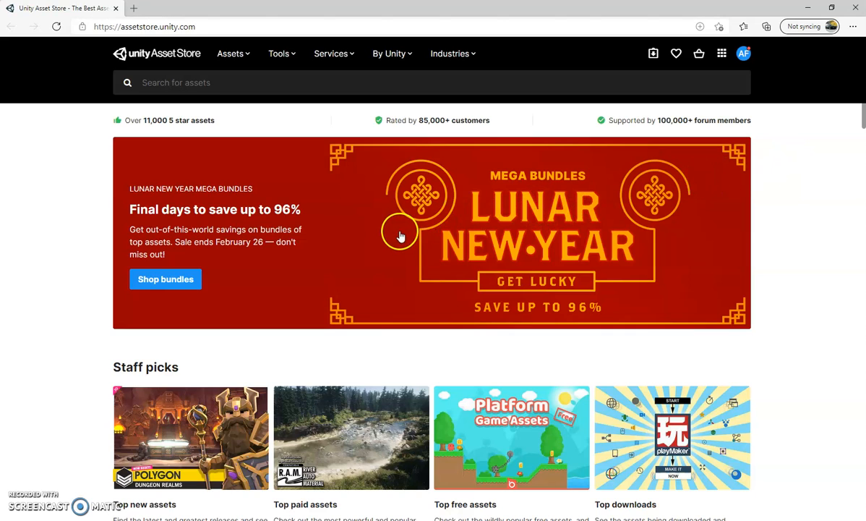
# Search the Asset Store for "trees"
pyautogui.click(265, 84)
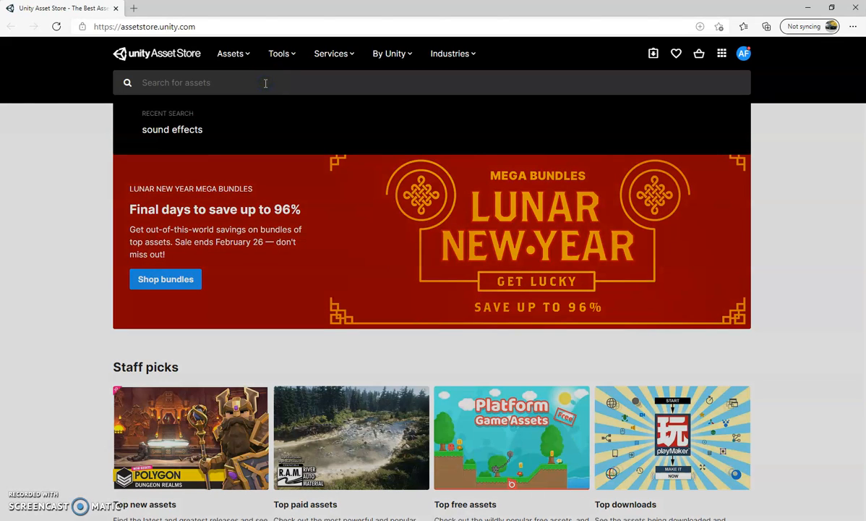
pyautogui.write('trees')
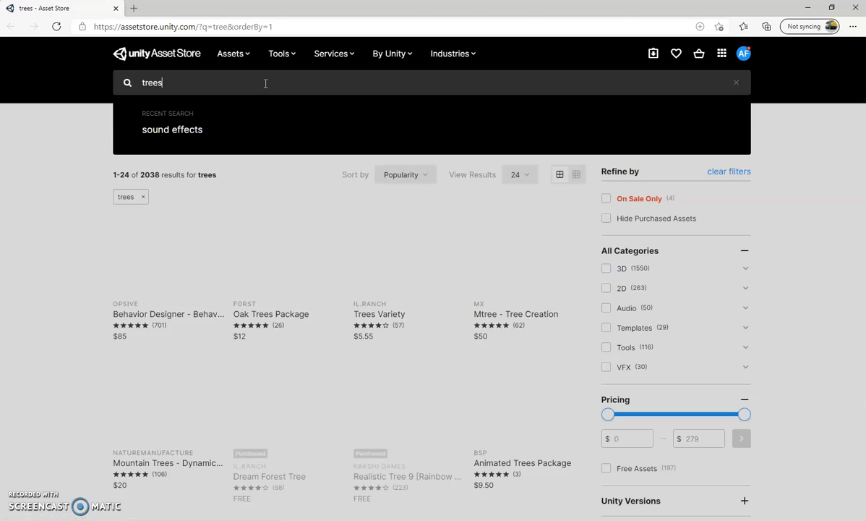
pyautogui.press('Return')
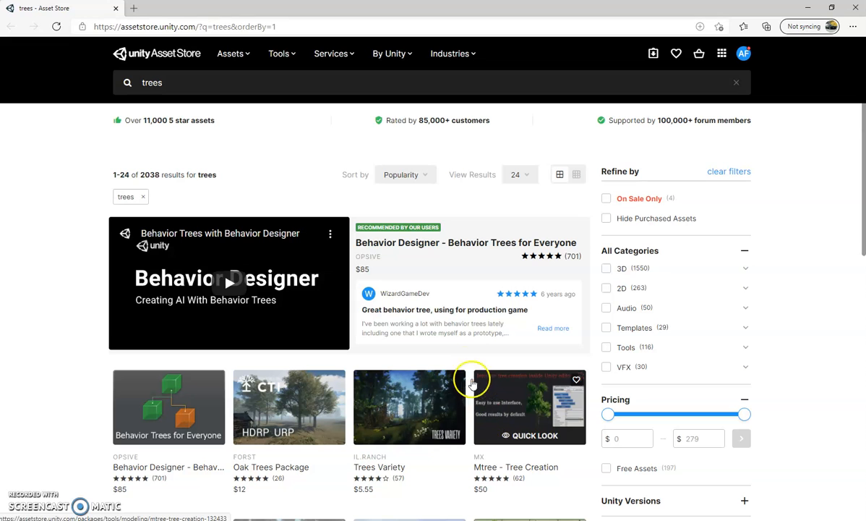
# Limit the tree results to a $0 to $0 price range and to free assets only
pyautogui.moveTo(744, 413); pyautogui.dragTo(611, 418)
pyautogui.scroll(-3, 764, 404)
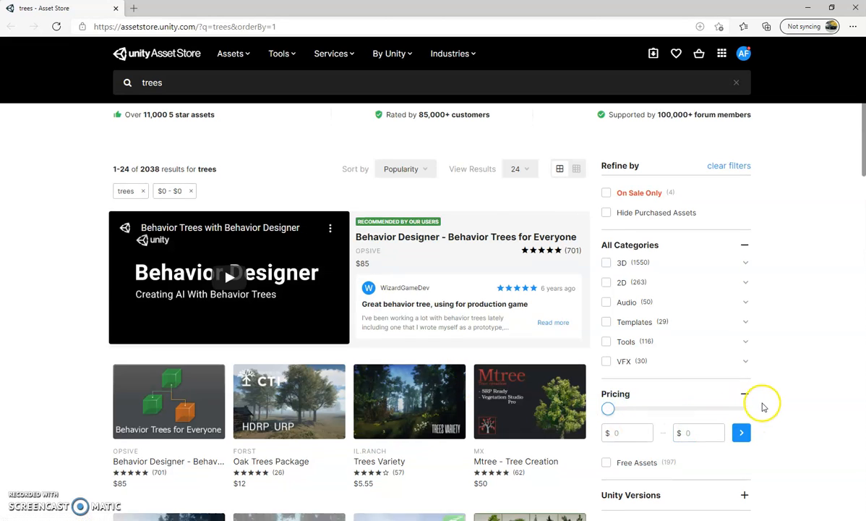
pyautogui.scroll(3, 764, 405)
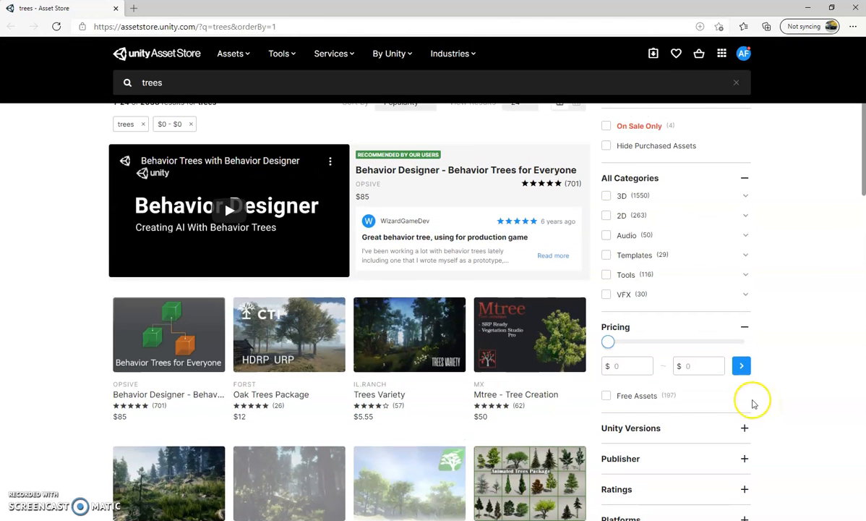
pyautogui.click(607, 397)
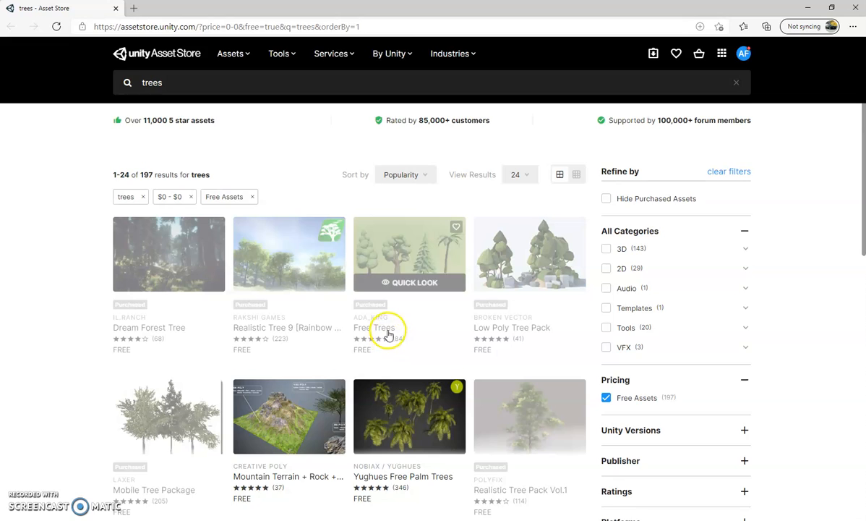
# Browse the free tree results, choose the Free Trees asset and open it in Unity's Package Manager
pyautogui.scroll(-1, 387, 329)
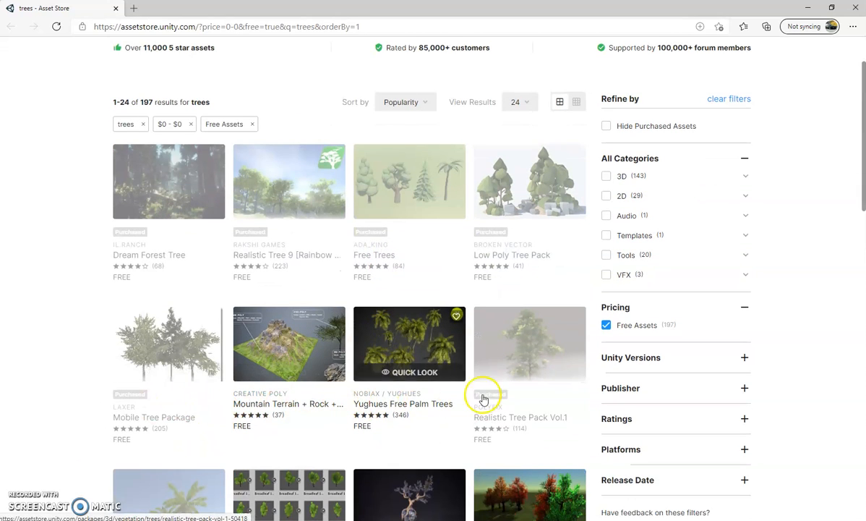
pyautogui.scroll(-3, 318, 384)
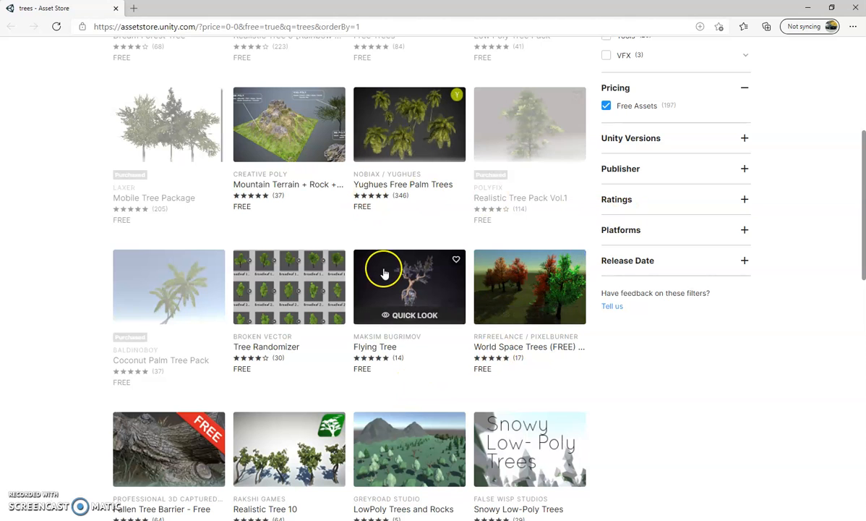
pyautogui.scroll(-2, 382, 266)
pyautogui.scroll(6, 387, 289)
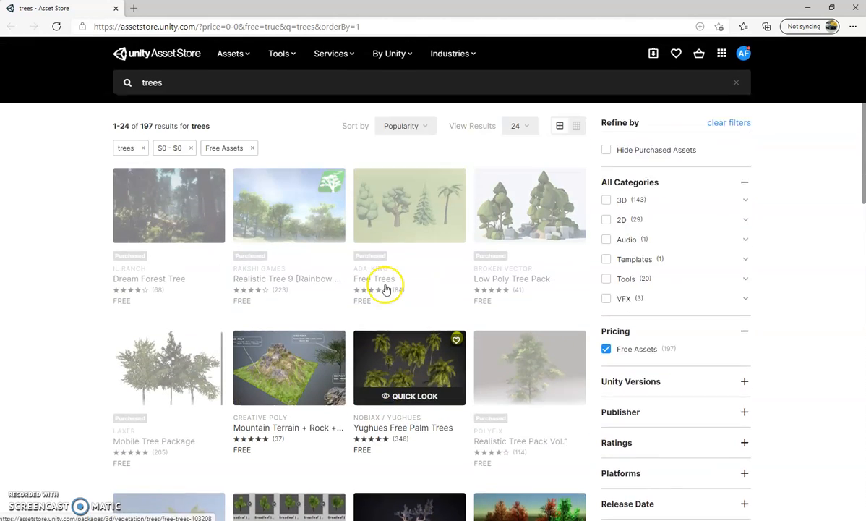
pyautogui.click(409, 249)
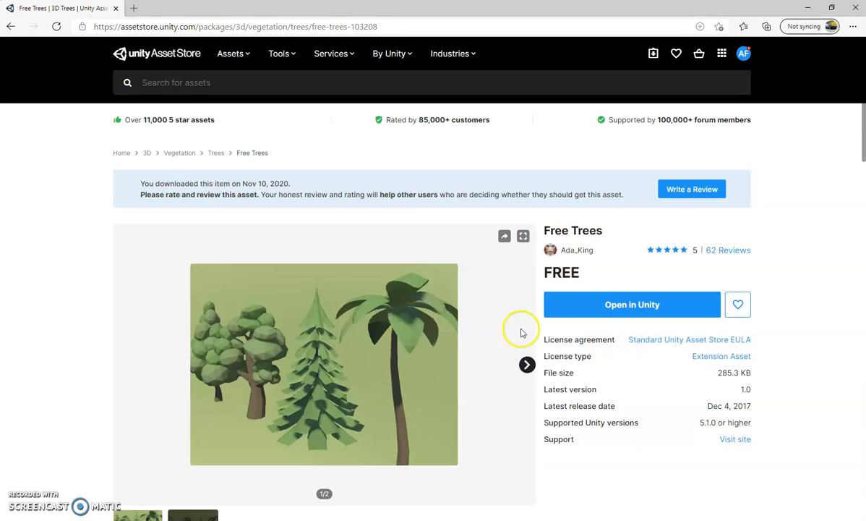
pyautogui.click(622, 305)
pyautogui.click(499, 102)
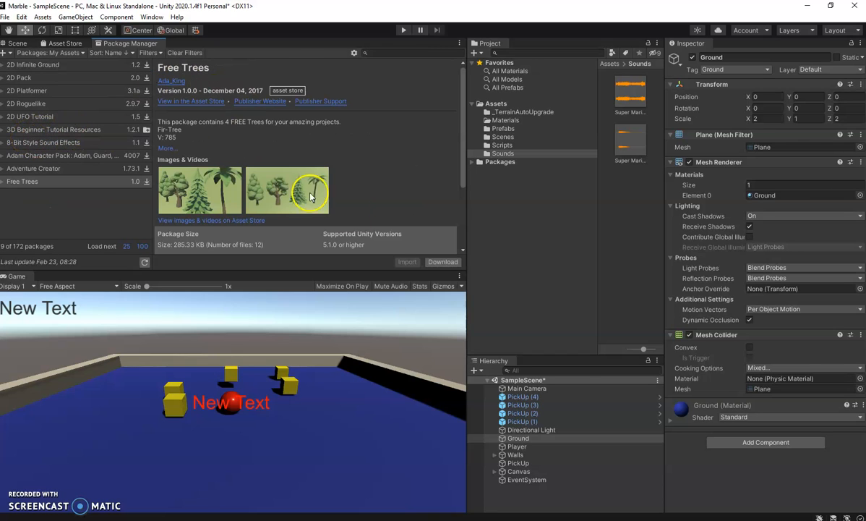
# Download the Free Trees package and import all of its files into the project
pyautogui.click(444, 262)
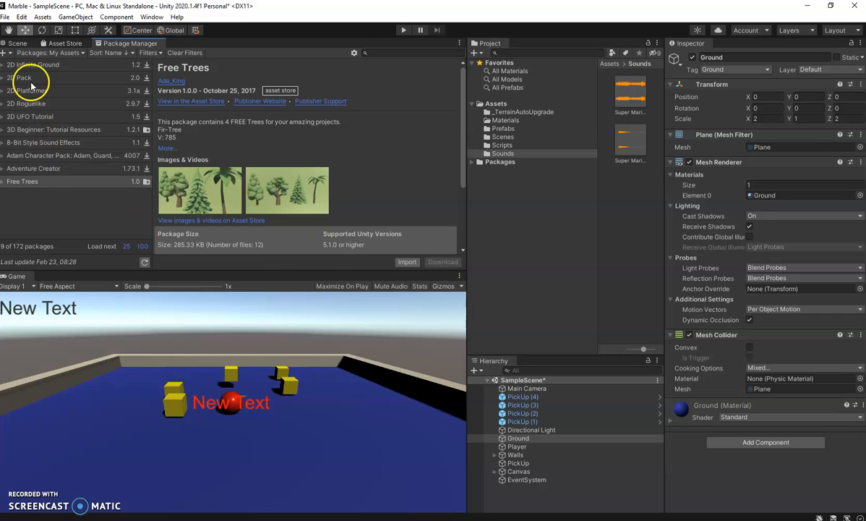
pyautogui.click(409, 263)
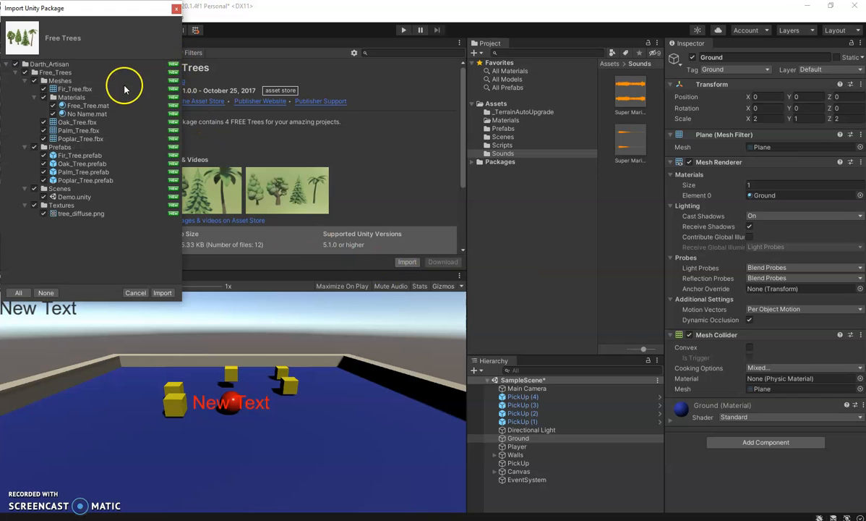
pyautogui.click(162, 293)
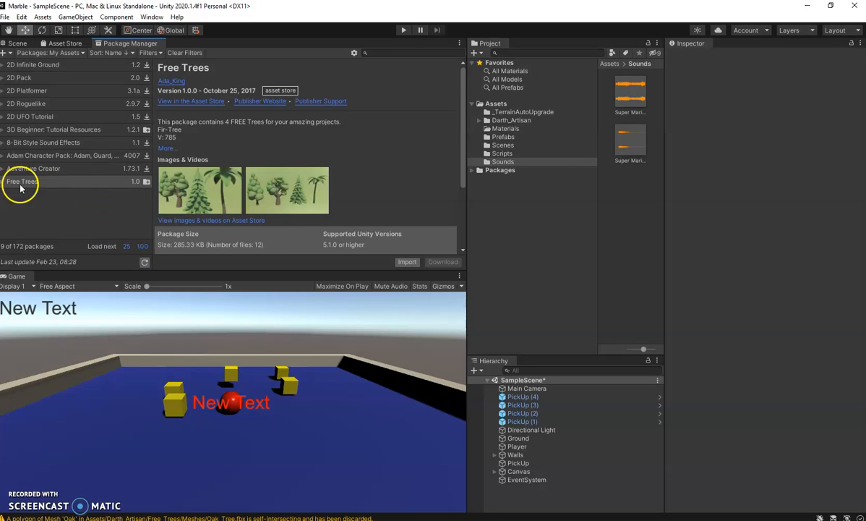
# Return to the Scene view and open the Prefabs folder inside Darth_Artisan/Free_Trees in the project assets
pyautogui.click(17, 44)
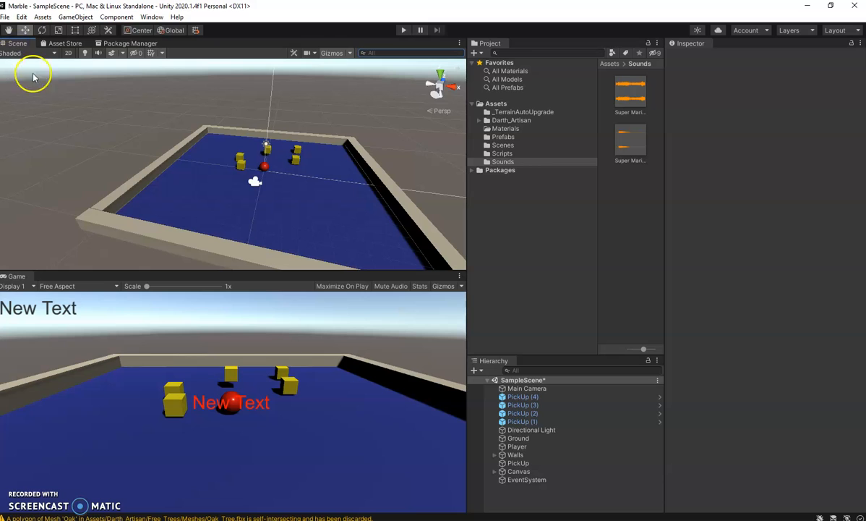
pyautogui.click(512, 120)
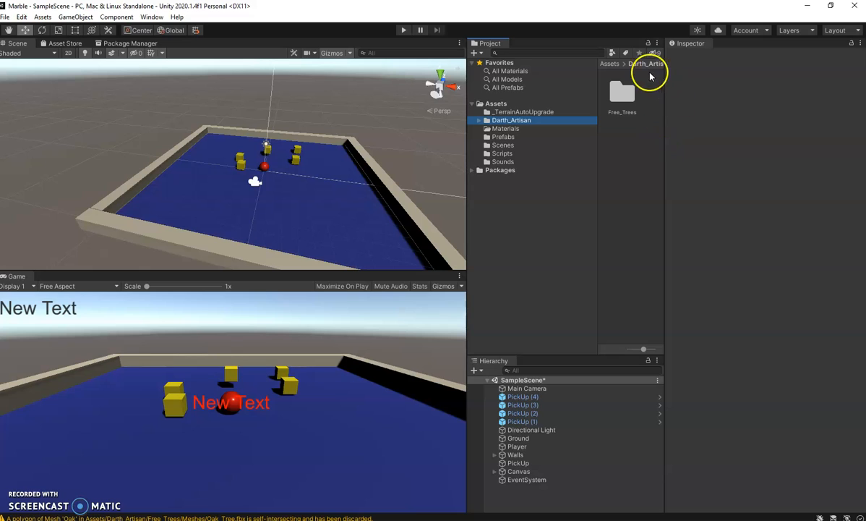
pyautogui.click(622, 97)
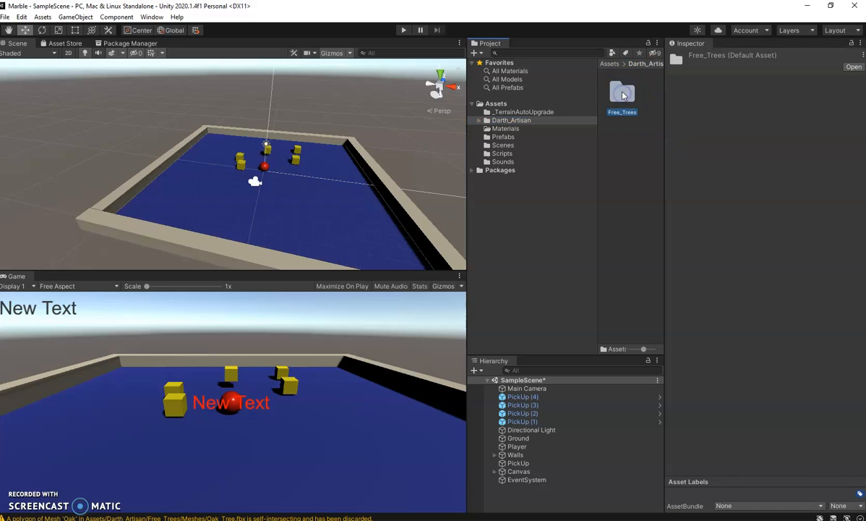
pyautogui.doubleClick(623, 95)
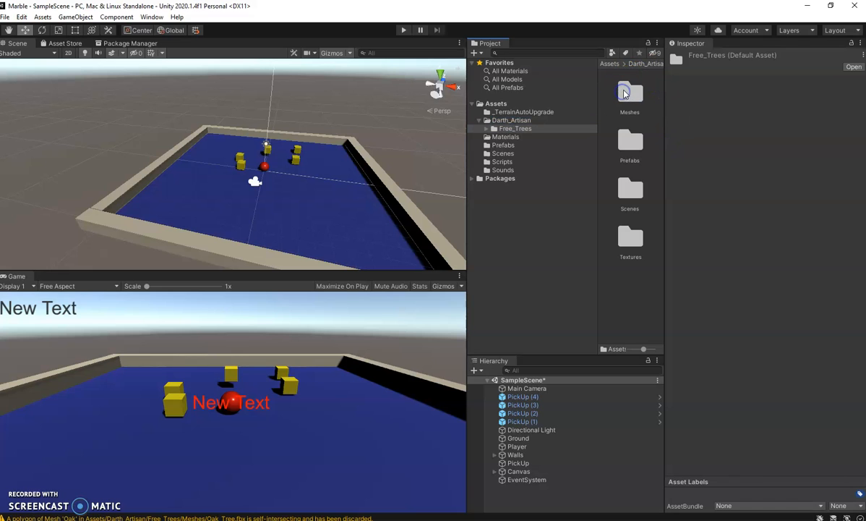
pyautogui.doubleClick(632, 147)
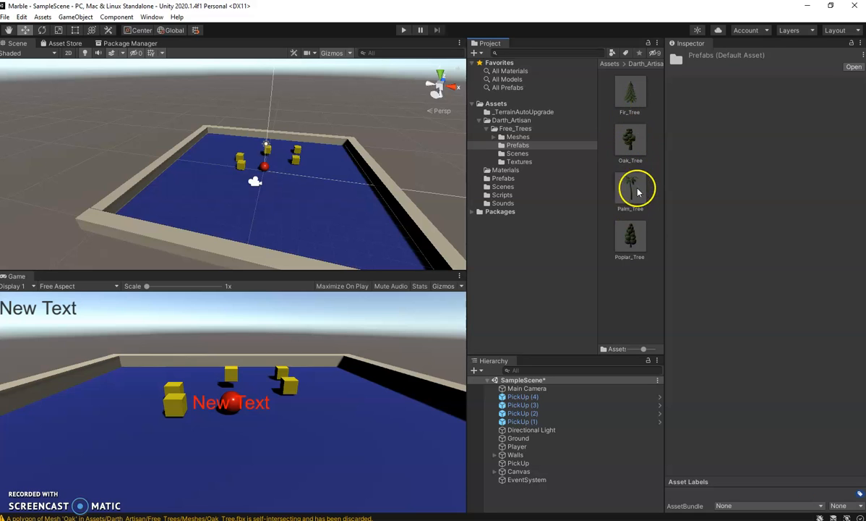
# Place one Poplar_Tree, Palm_Tree, Oak_Tree and Fir_Tree near the ground's front-right, front-left, back-left and back-right corners, about 5 to 6.5 units from centre
pyautogui.moveTo(635, 246); pyautogui.dragTo(343, 226)
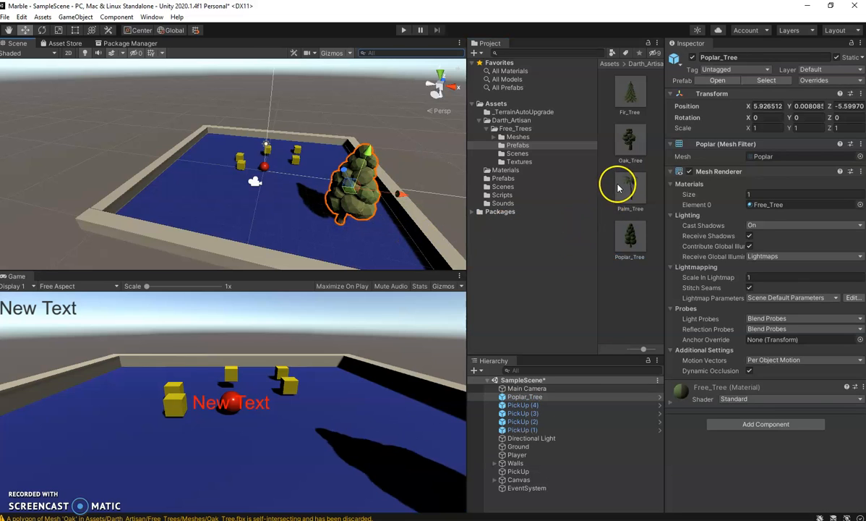
pyautogui.moveTo(624, 188); pyautogui.dragTo(179, 176)
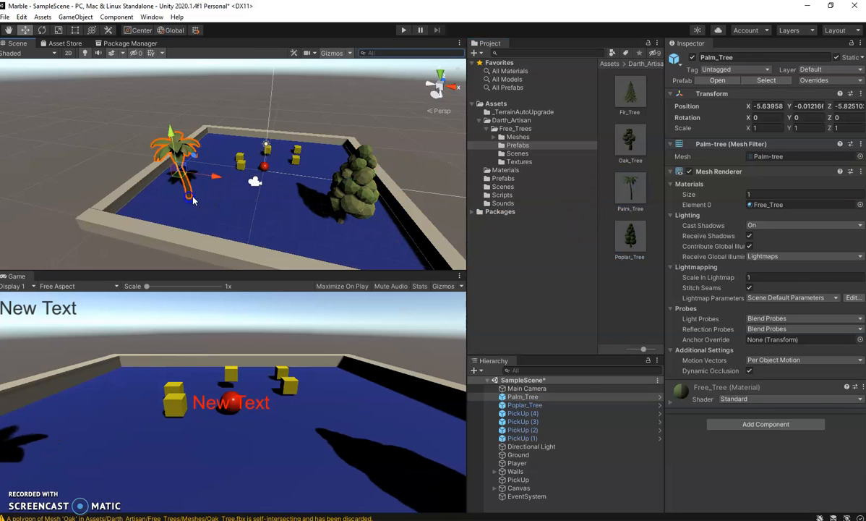
pyautogui.moveTo(629, 141); pyautogui.dragTo(218, 127)
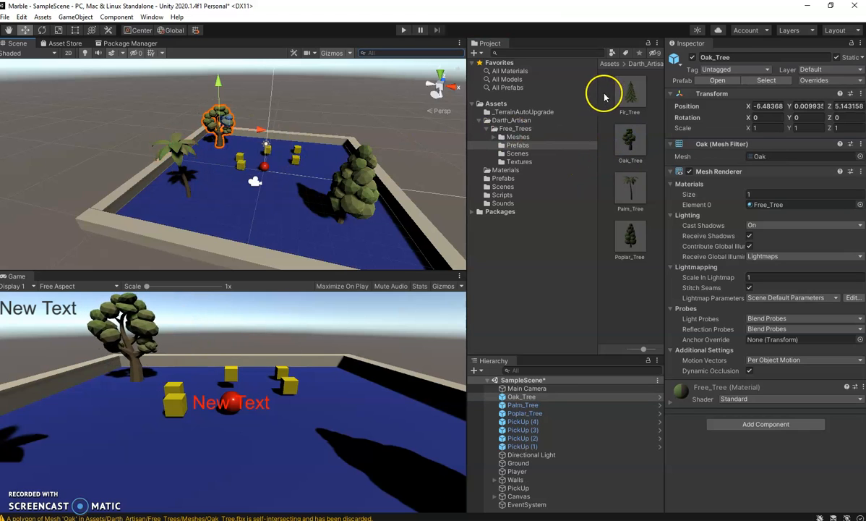
pyautogui.moveTo(629, 92); pyautogui.dragTo(325, 152)
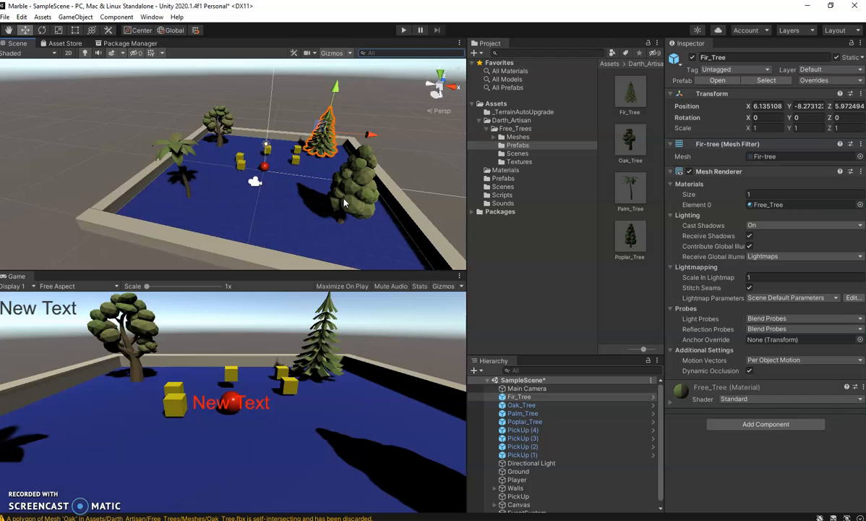
pyautogui.click(510, 121)
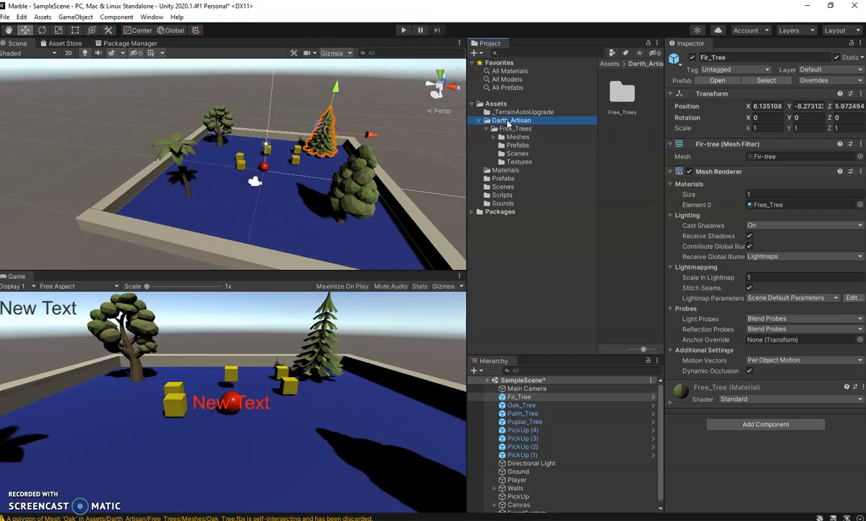
pyautogui.press('Delete')
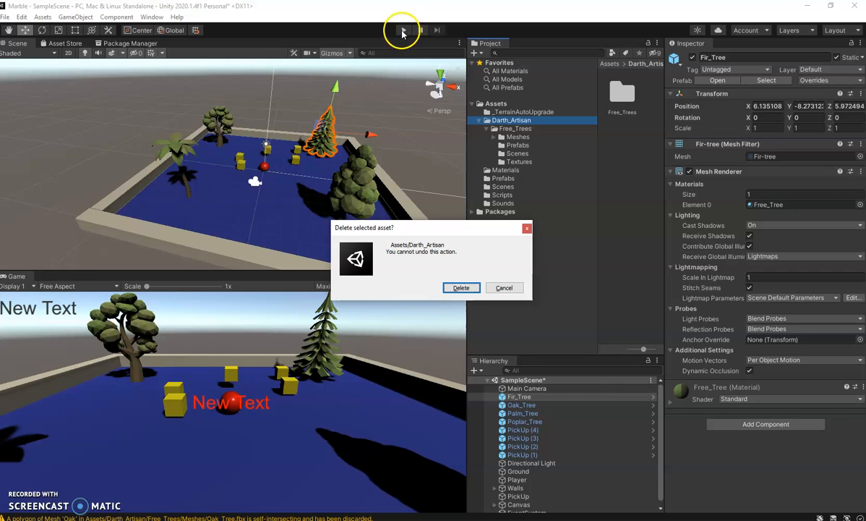
pyautogui.click(504, 289)
# Play the game, roll the marble into the oak tree to check for a collision, and exit play mode
pyautogui.click(404, 30)
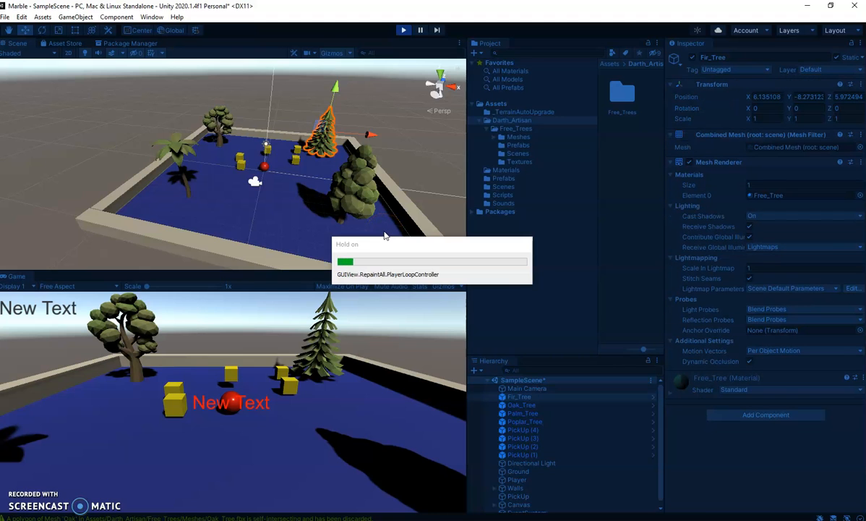
pyautogui.press('Up')
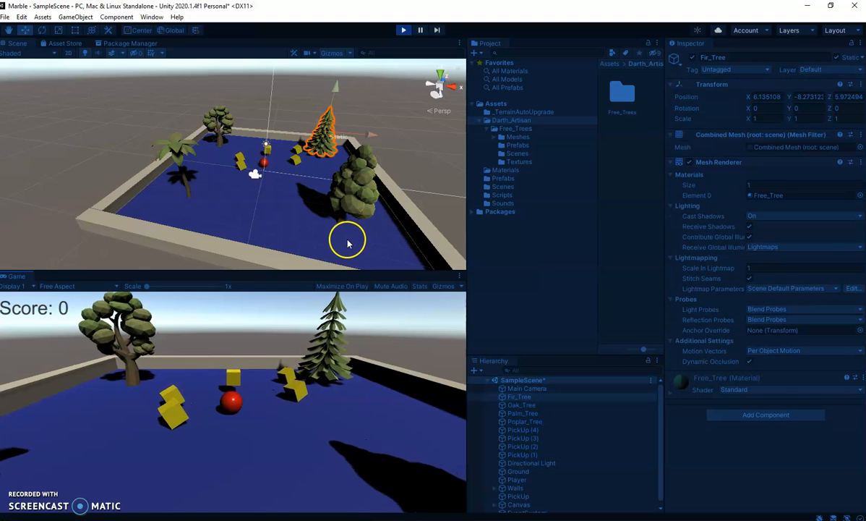
pyautogui.press('Down')
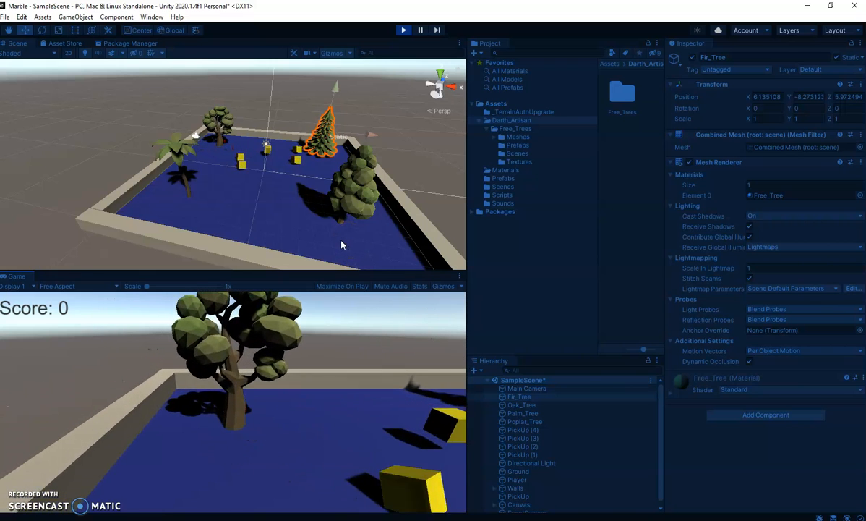
pyautogui.press('Right')
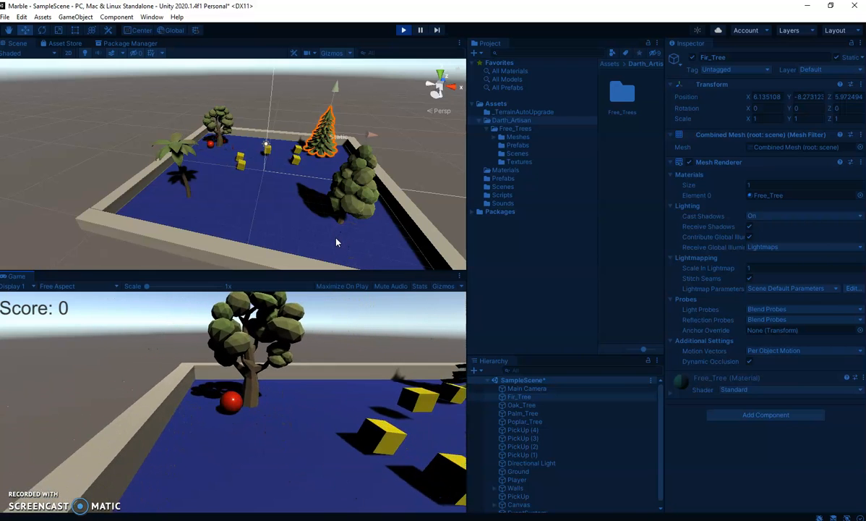
pyautogui.press('Left')
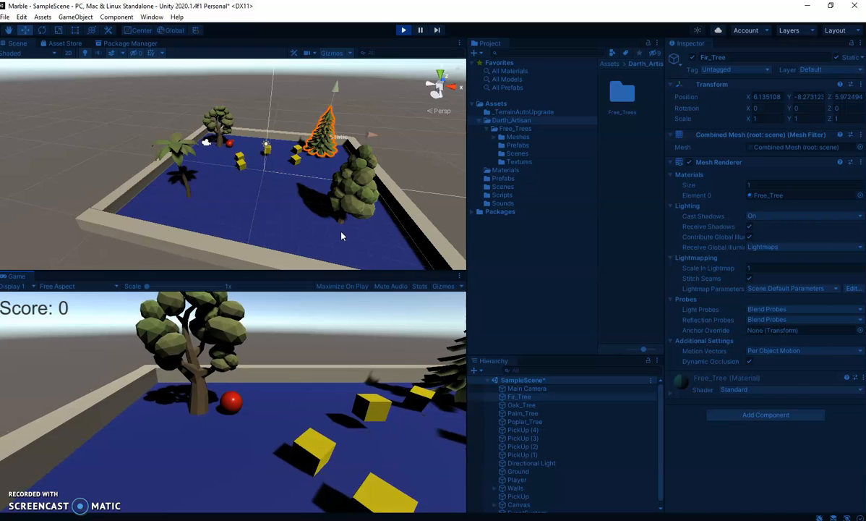
pyautogui.press('Up')
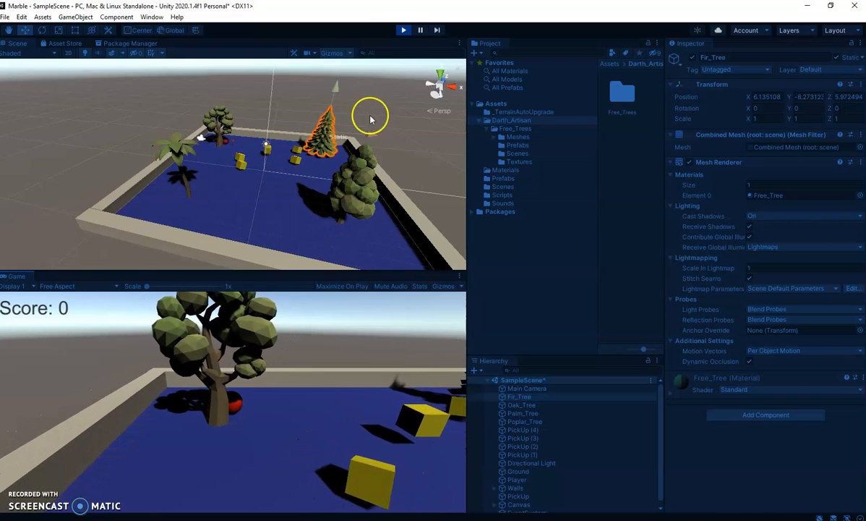
pyautogui.click(403, 29)
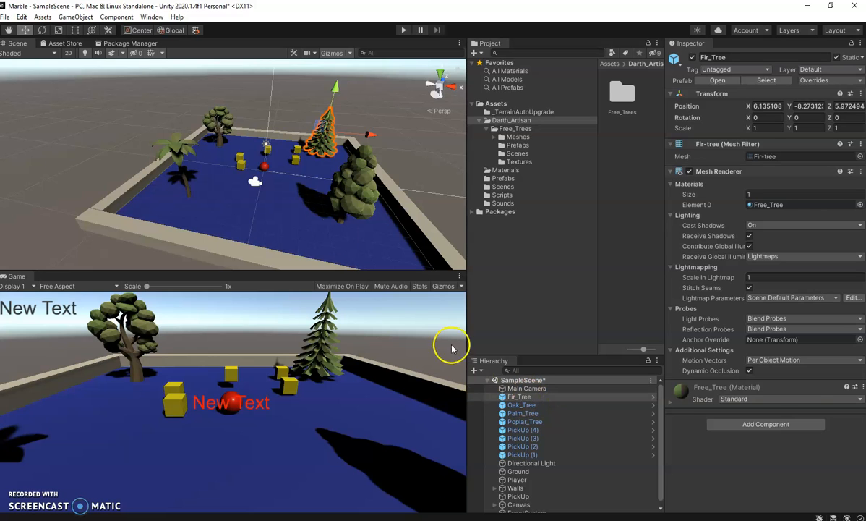
# Add a Capsule Collider physics component to the Oak_Tree object
pyautogui.click(221, 120)
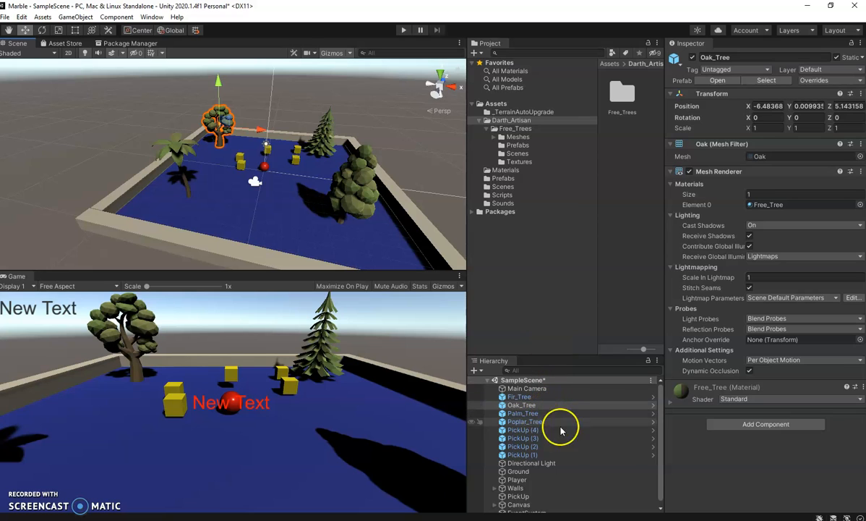
pyautogui.click(543, 406)
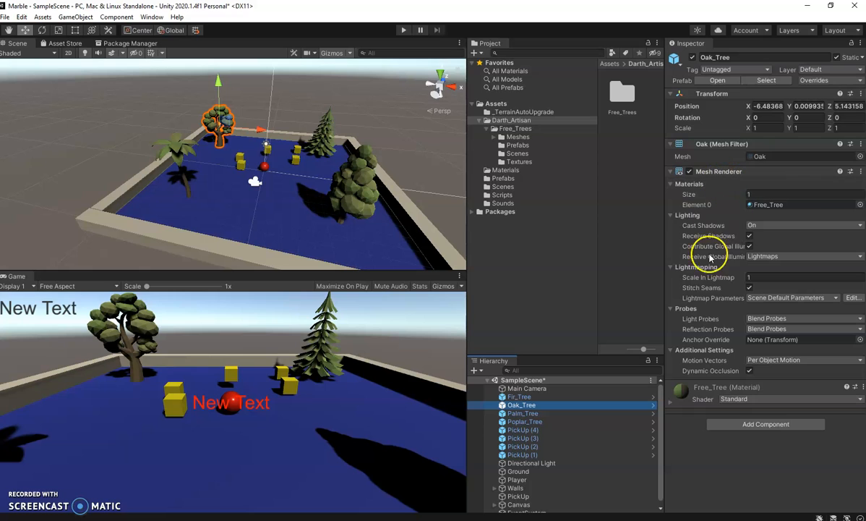
pyautogui.click(754, 427)
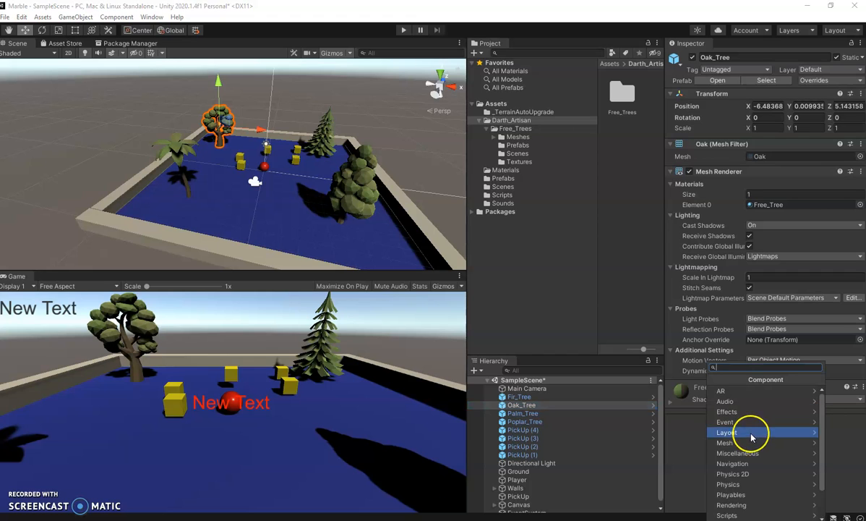
pyautogui.click(759, 483)
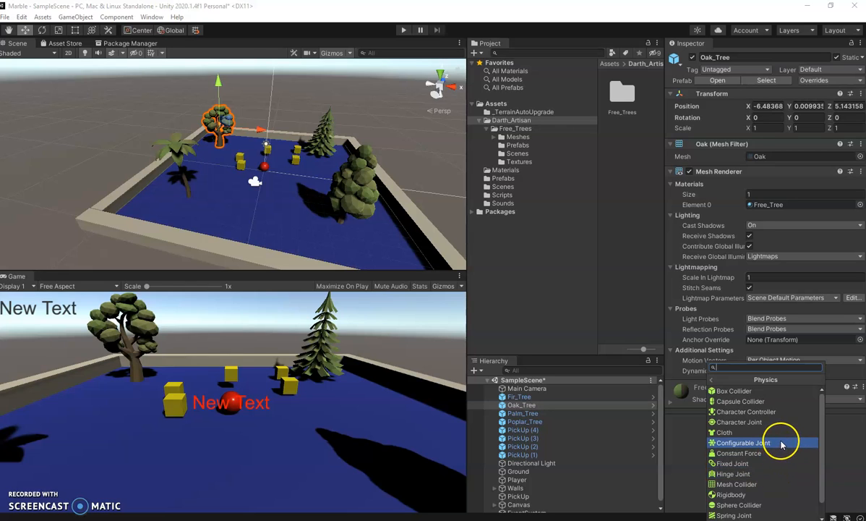
pyautogui.scroll(-1, 781, 436)
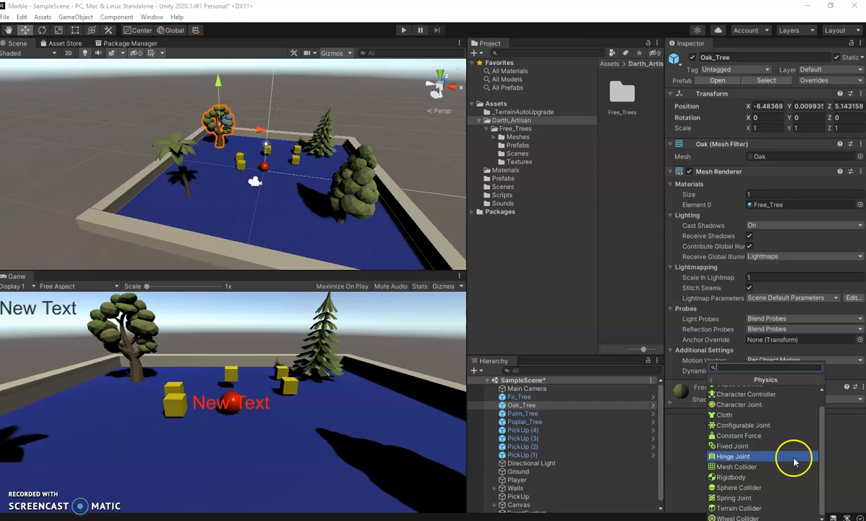
pyautogui.scroll(1, 792, 458)
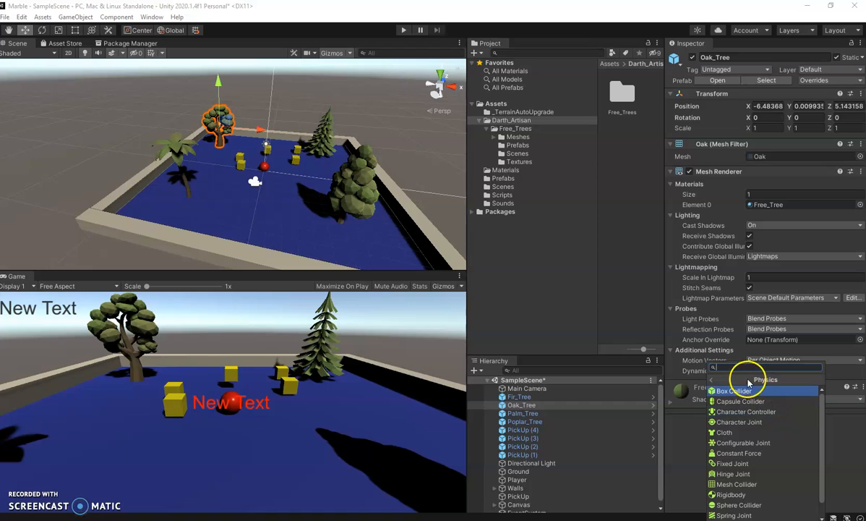
pyautogui.click(740, 402)
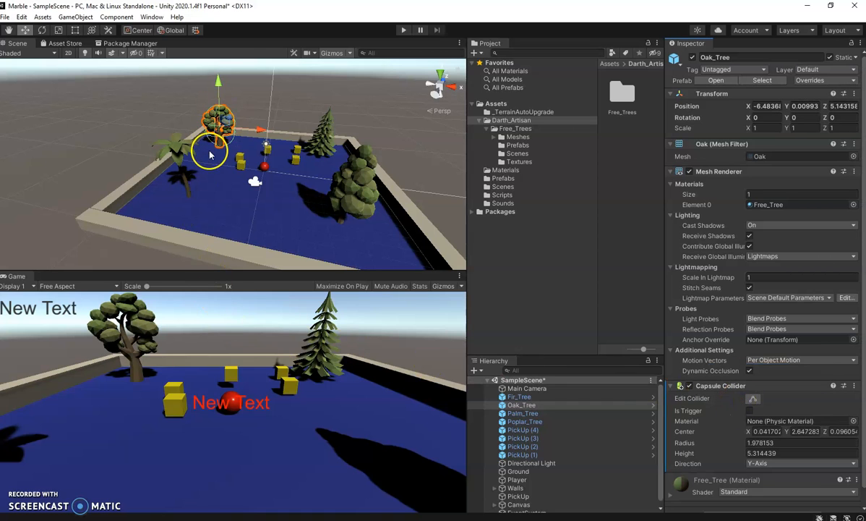
# Shrink the Oak_Tree's capsule collider to a radius of 1.29 so it fits more closely around the trunk
pyautogui.scroll(6, 210, 154)
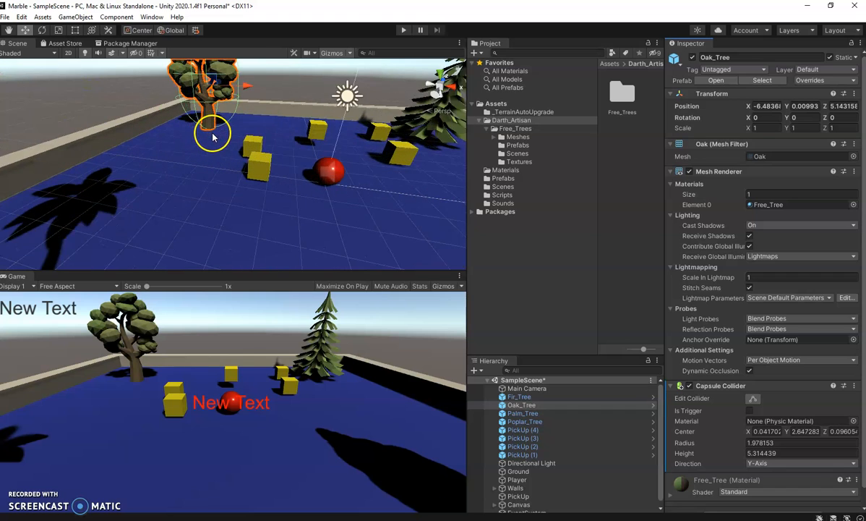
pyautogui.scroll(3, 210, 123)
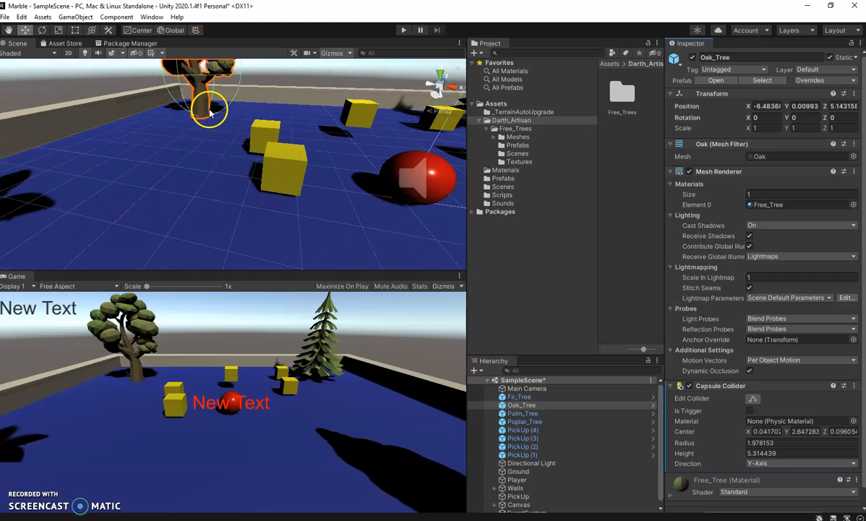
pyautogui.scroll(-3, 210, 113)
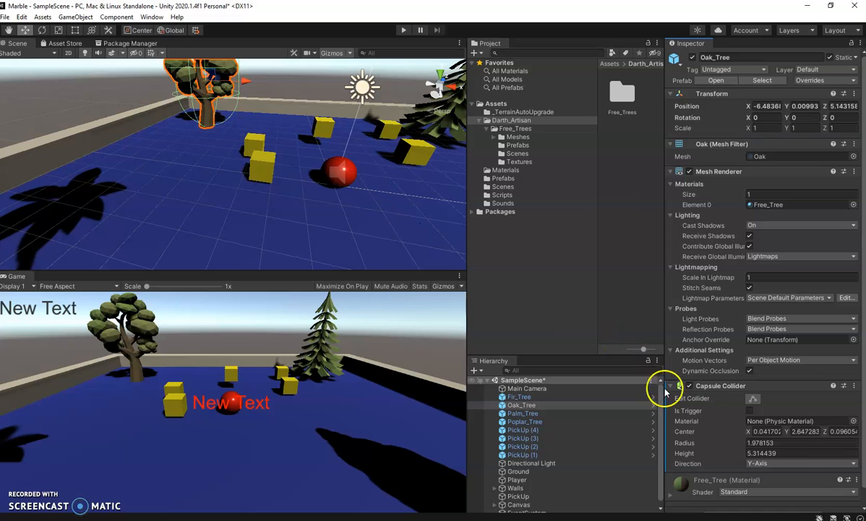
pyautogui.moveTo(726, 443); pyautogui.dragTo(706, 444)
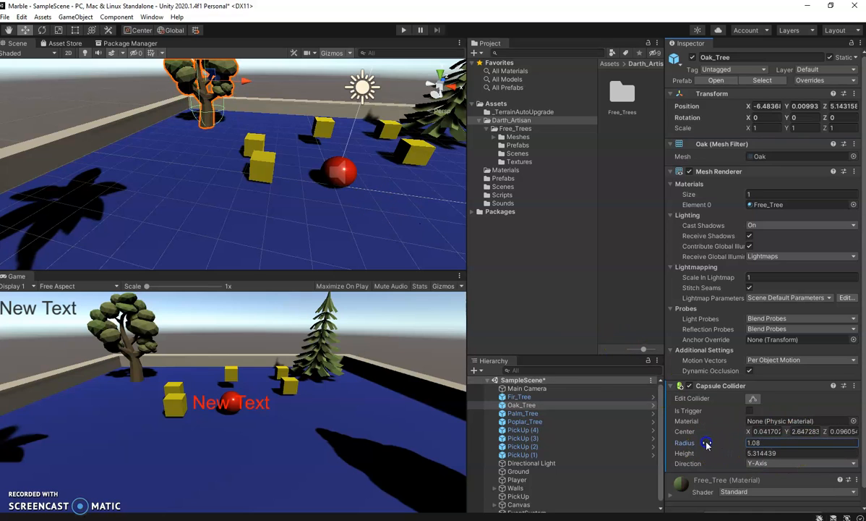
pyautogui.moveTo(173, 85); pyautogui.dragTo(197, 55, button='right')
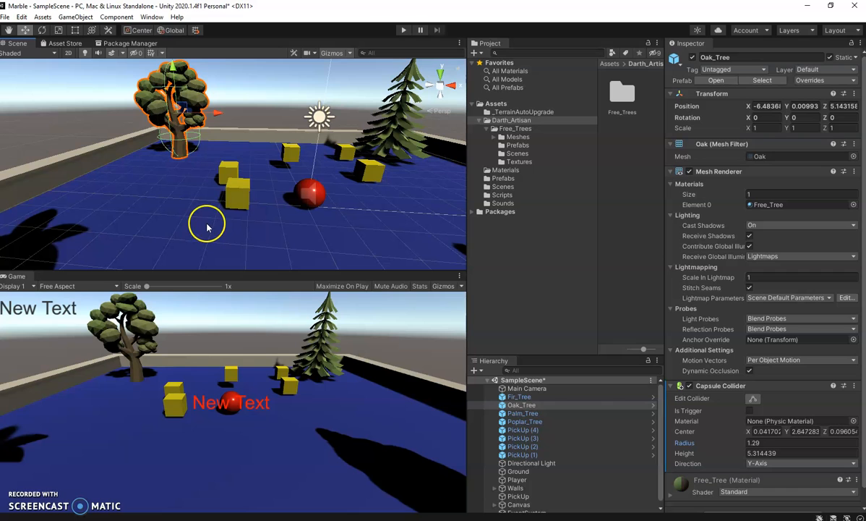
# Play the game, roll the marble against the oak's trunk from several sides to test its collider, and exit play mode
pyautogui.click(403, 30)
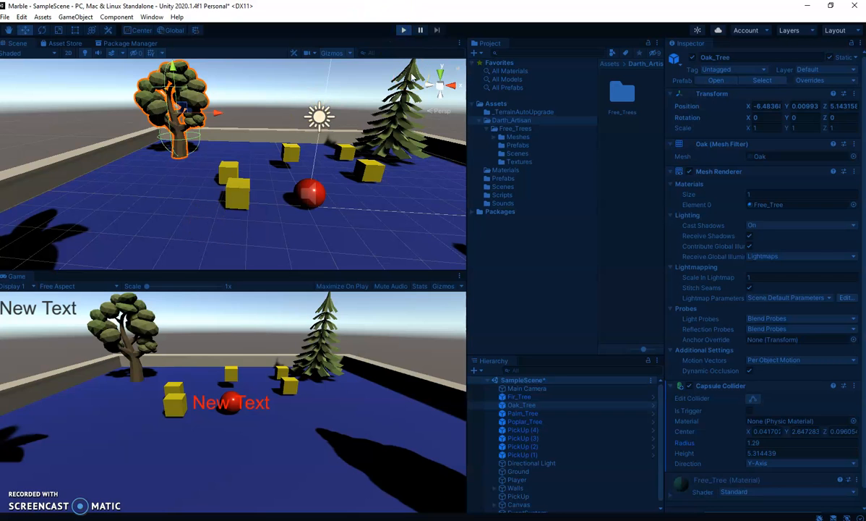
pyautogui.press('Left')
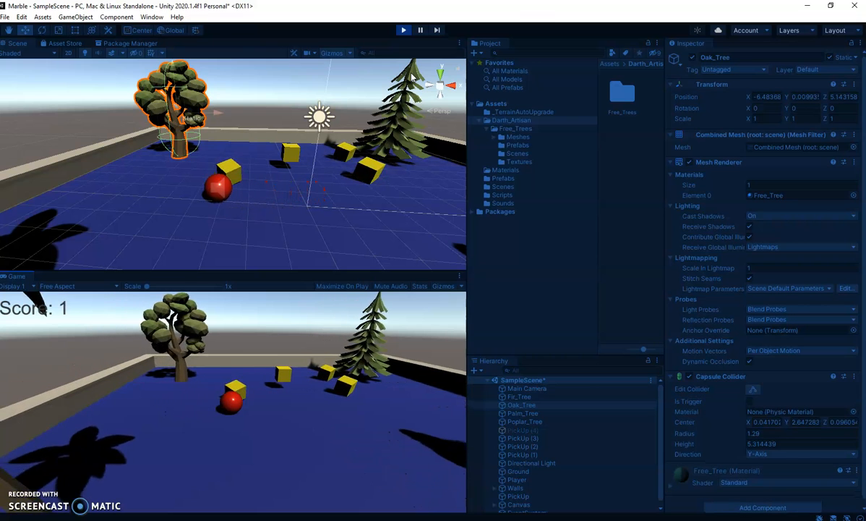
pyautogui.press('Up')
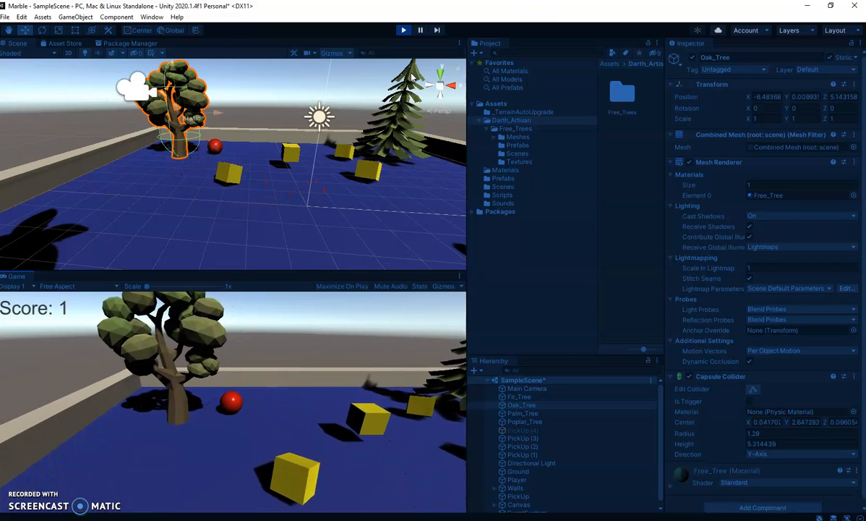
pyautogui.press('Down')
pyautogui.press('Left')
pyautogui.press('Up')
pyautogui.press('Right')
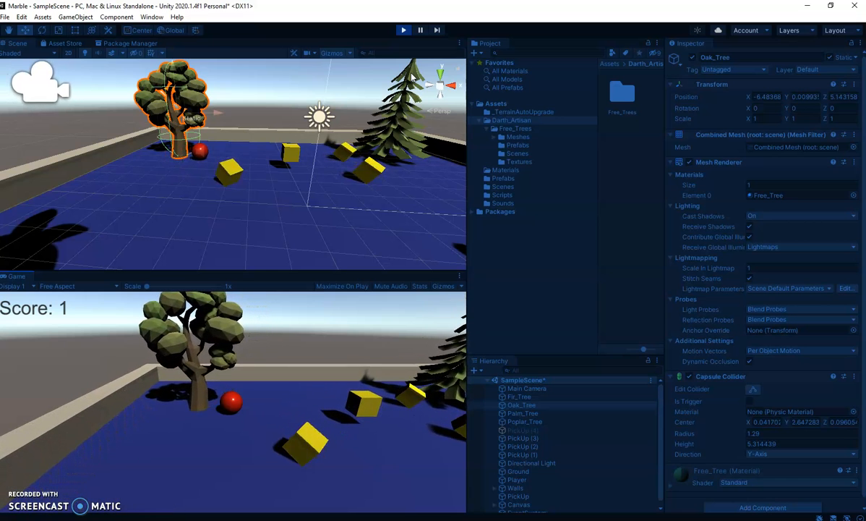
pyautogui.press('Down')
pyautogui.press('Left')
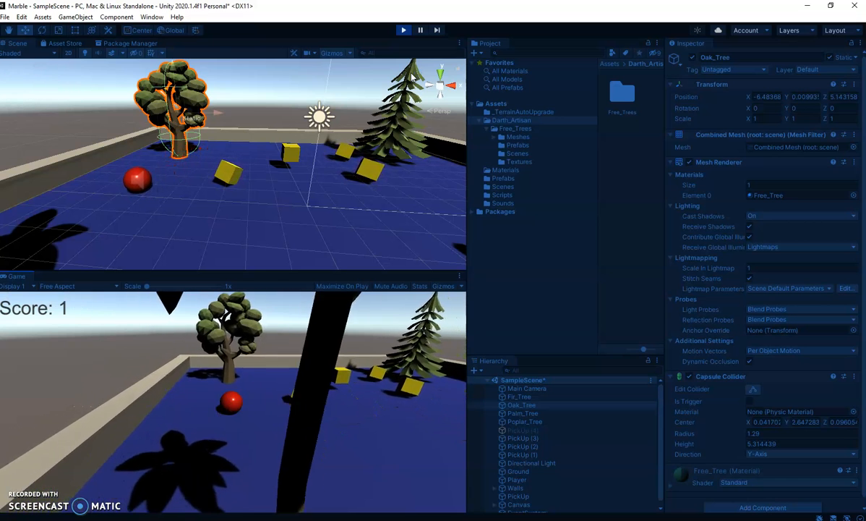
pyautogui.press('Up')
pyautogui.press('Right')
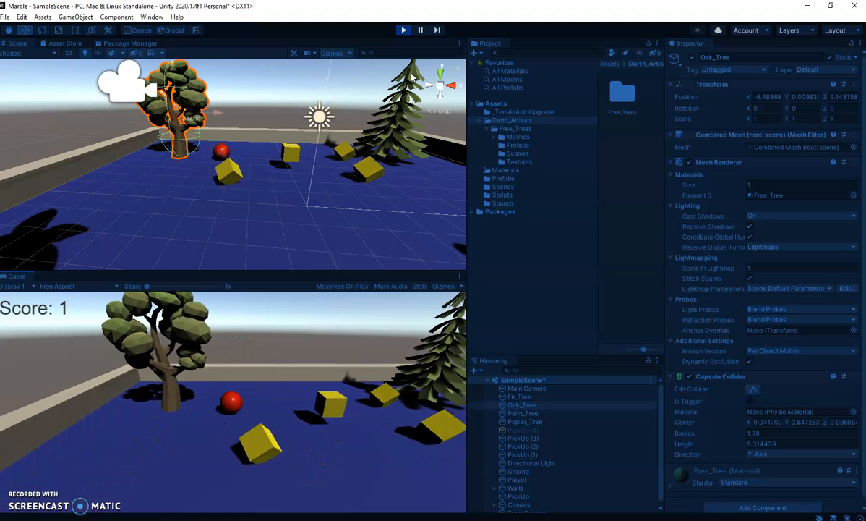
pyautogui.press('Up')
pyautogui.press('Left')
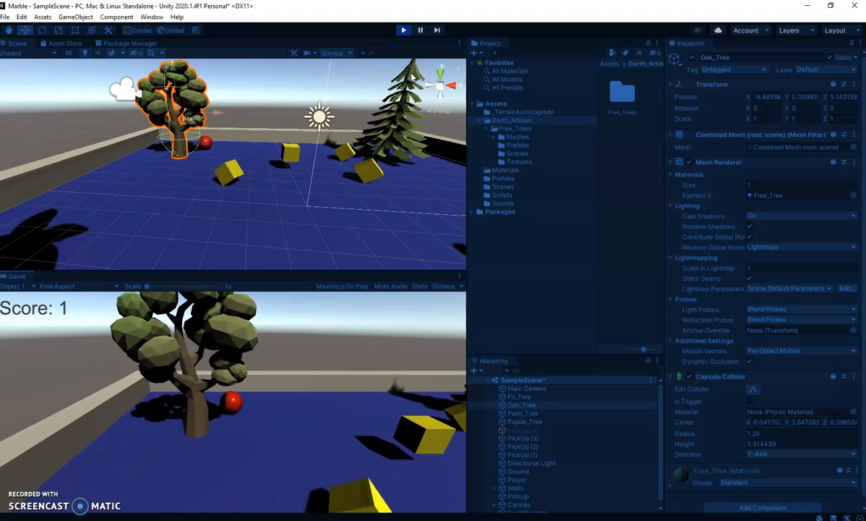
pyautogui.press('Right')
pyautogui.press('Down')
pyautogui.press('Left')
pyautogui.press('Up')
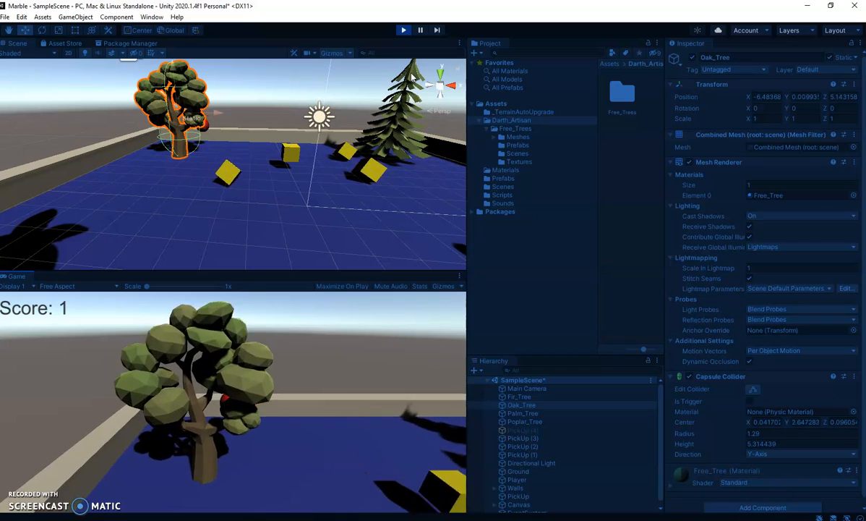
pyautogui.press('Right')
pyautogui.press('Down')
pyautogui.press('Left')
pyautogui.press('Down')
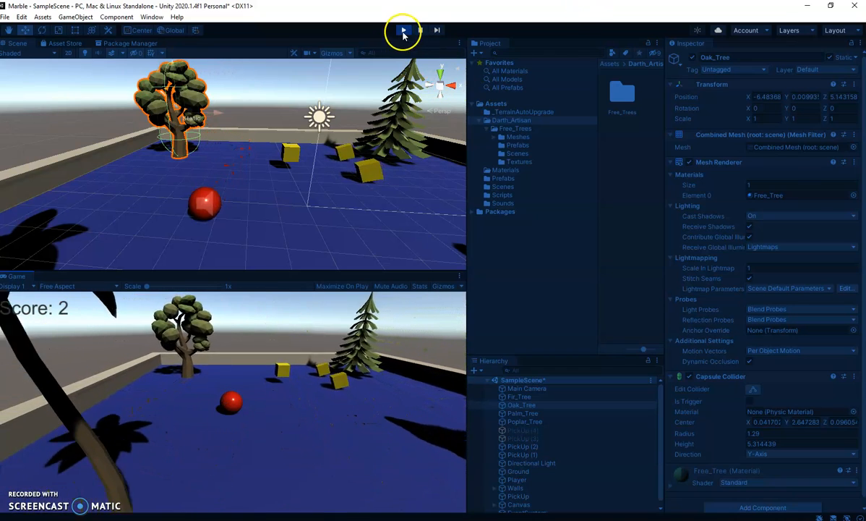
pyautogui.click(404, 32)
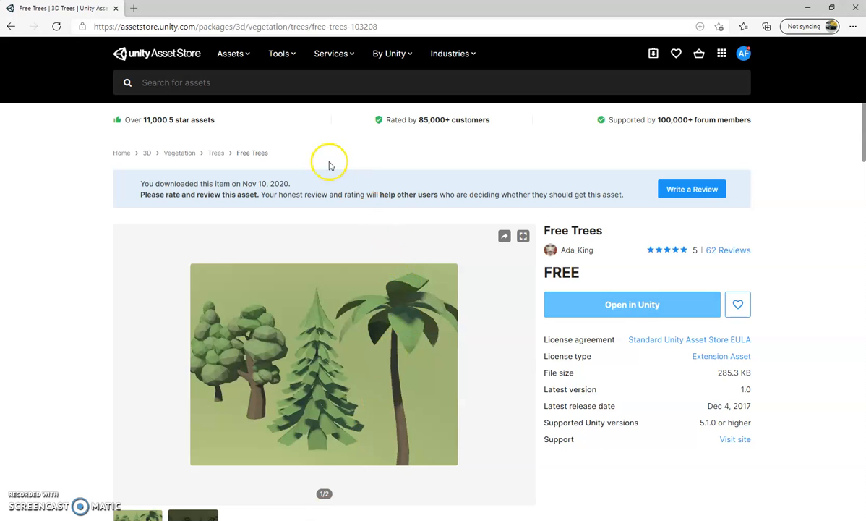
# On the Unity Asset Store website, open the 3D assets category and filter it to free assets only
pyautogui.click(265, 84)
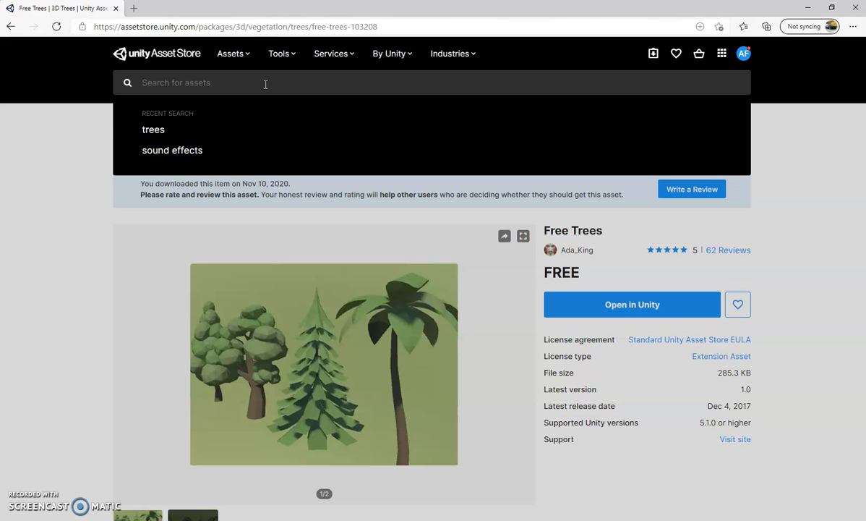
pyautogui.click(230, 54)
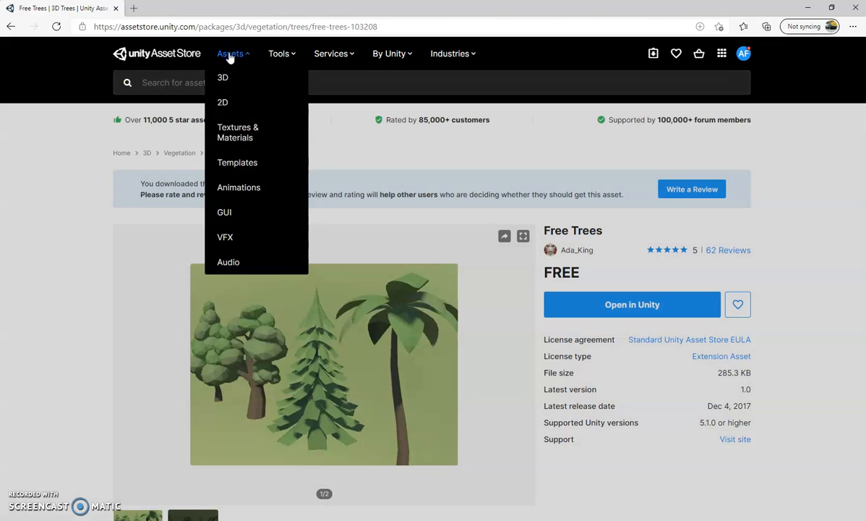
pyautogui.click(224, 80)
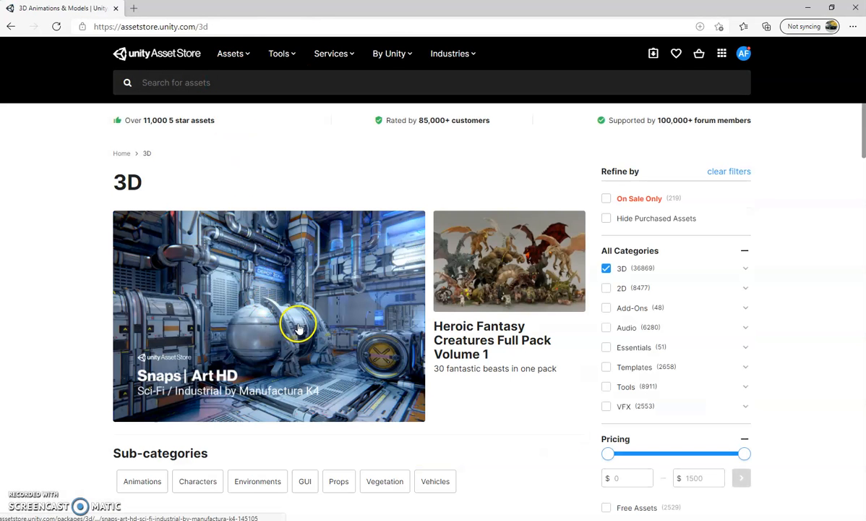
pyautogui.scroll(-6, 297, 329)
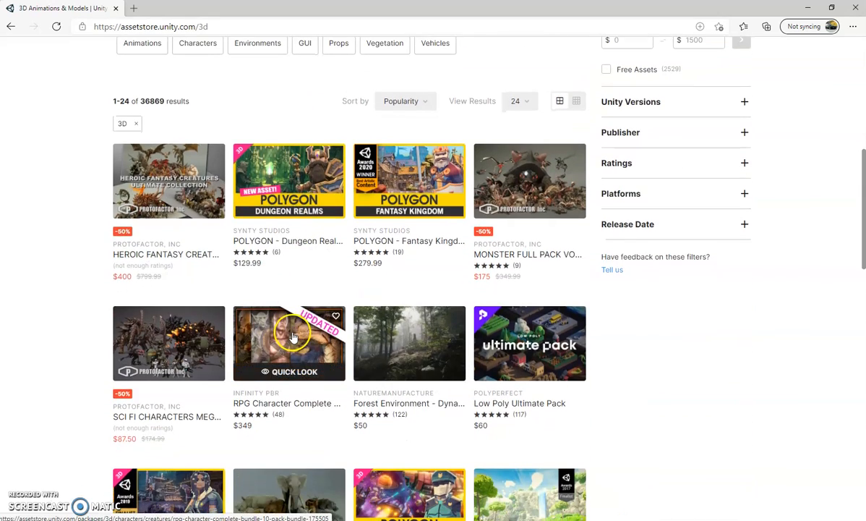
pyautogui.scroll(1, 340, 290)
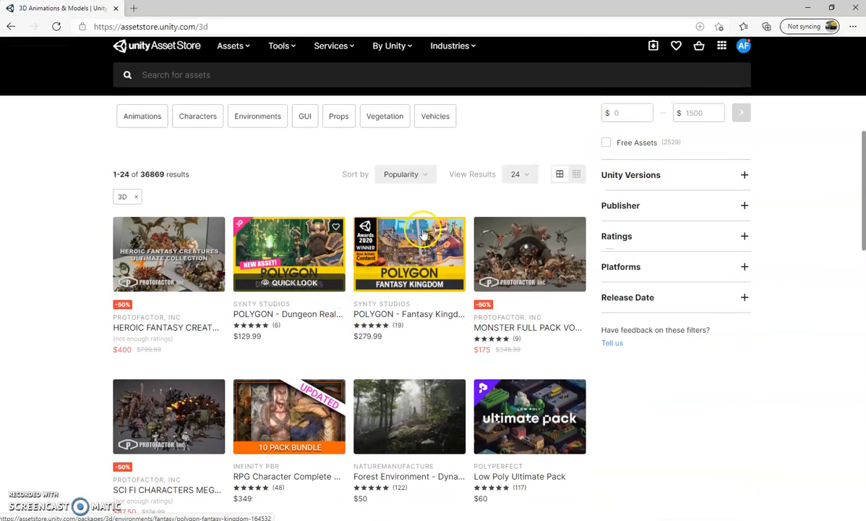
pyautogui.click(606, 144)
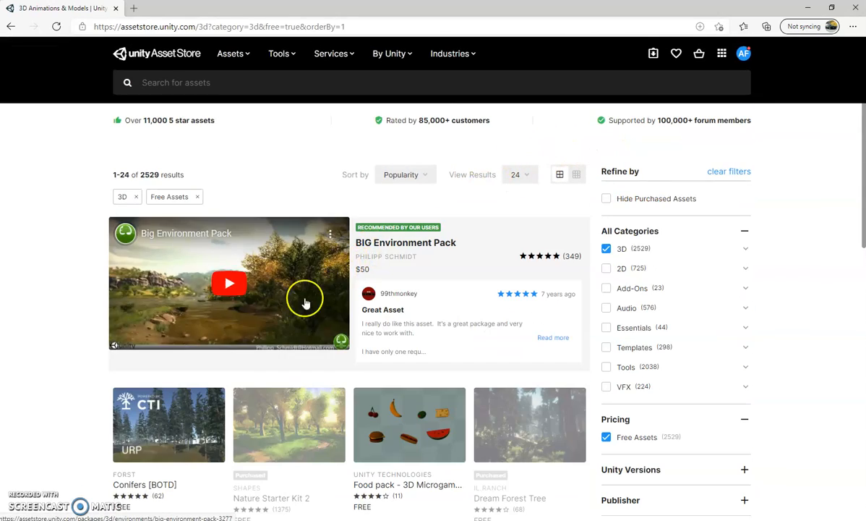
# Browse the free 3D results for environment, character, building and vehicle packs
pyautogui.scroll(-2, 200, 386)
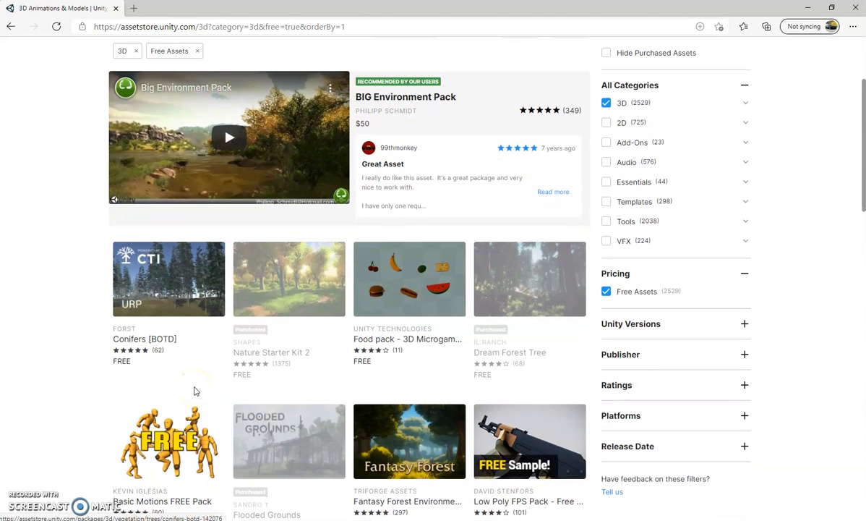
pyautogui.scroll(-2, 171, 216)
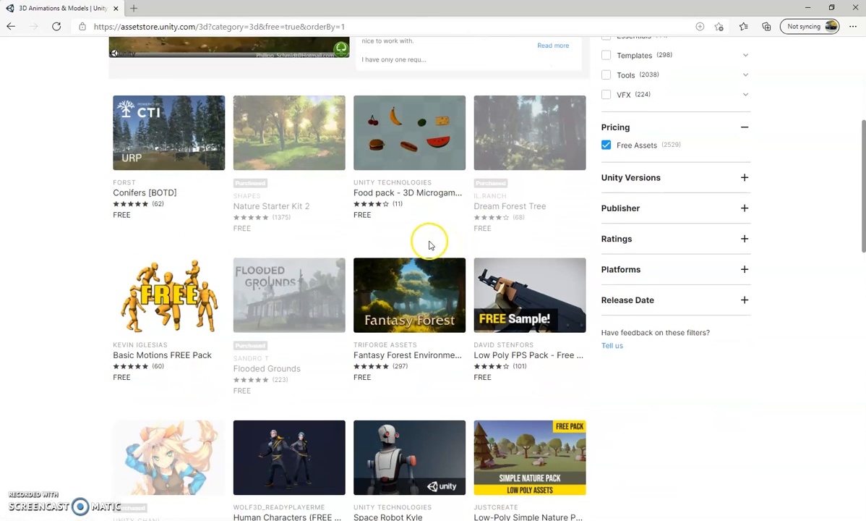
pyautogui.moveTo(193, 364)
pyautogui.scroll(-2, 250, 313)
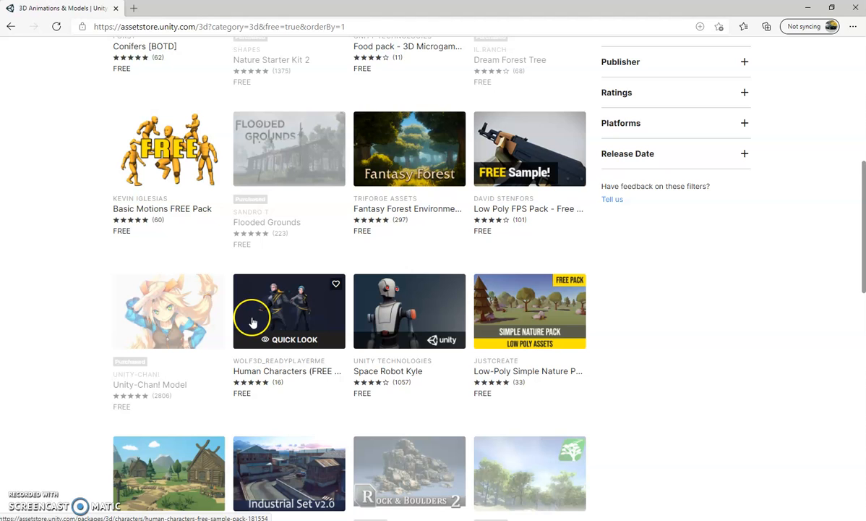
pyautogui.scroll(-2, 255, 323)
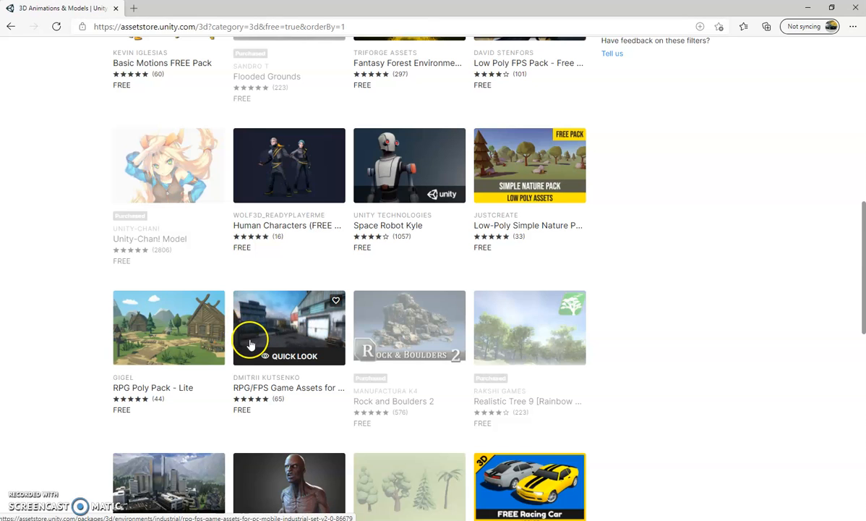
pyautogui.scroll(-1, 247, 344)
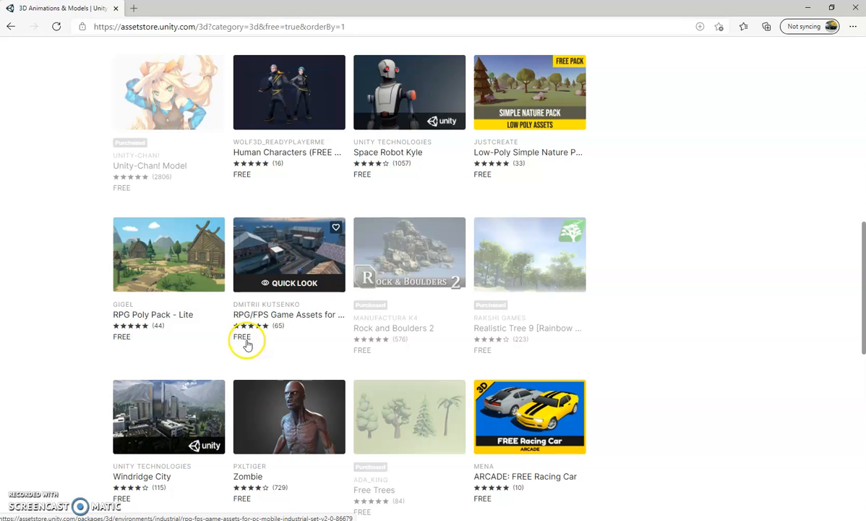